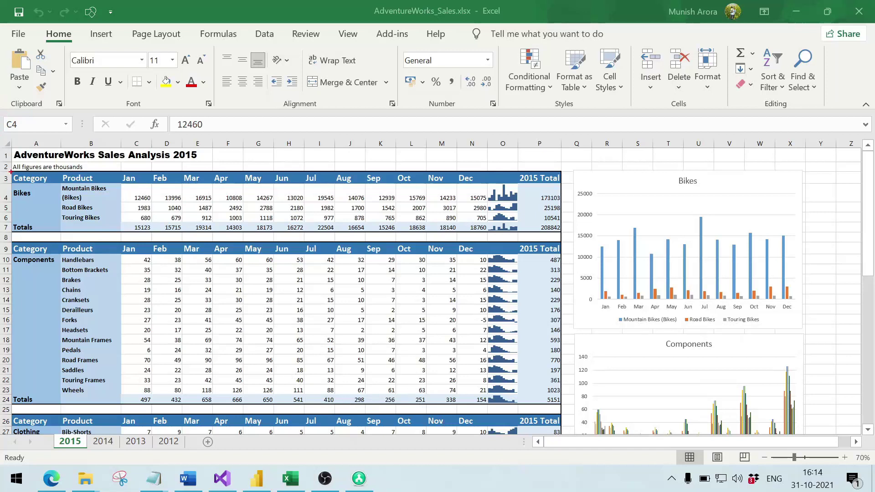
pyautogui.moveTo(12, 172); pyautogui.dragTo(29, 195)
pyautogui.moveTo(12, 183)
pyautogui.mouseDown()
pyautogui.moveTo(28, 218)
pyautogui.moveTo(271, 231)
pyautogui.moveTo(524, 223)
pyautogui.moveTo(563, 232)
pyautogui.mouseUp()
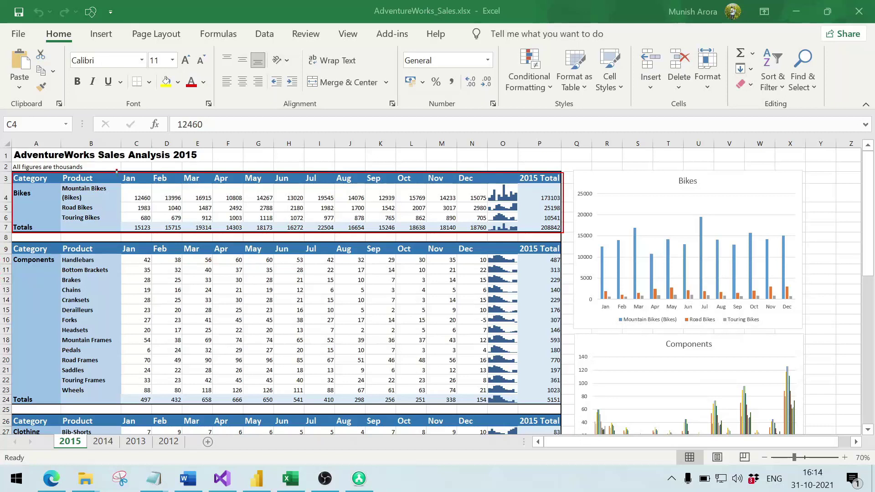
pyautogui.moveTo(117, 171)
pyautogui.mouseDown()
pyautogui.moveTo(133, 192)
pyautogui.moveTo(300, 231)
pyautogui.moveTo(477, 224)
pyautogui.moveTo(490, 233)
pyautogui.mouseUp()
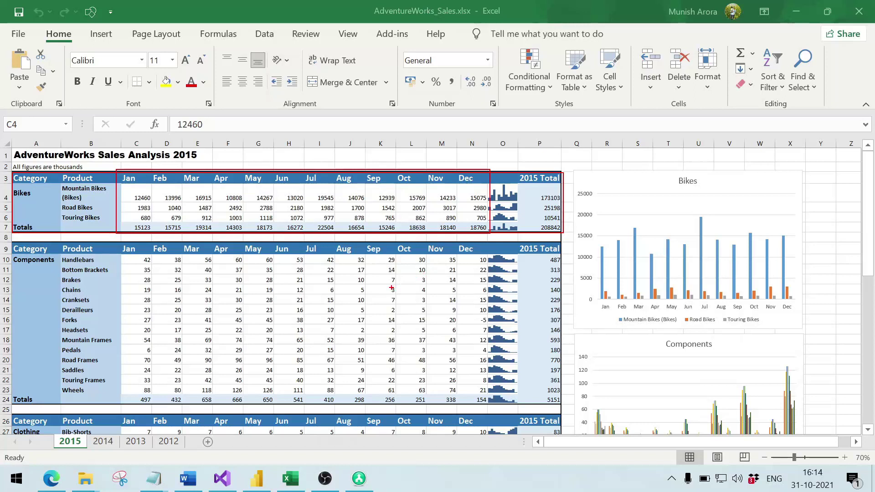
pyautogui.press('Escape')
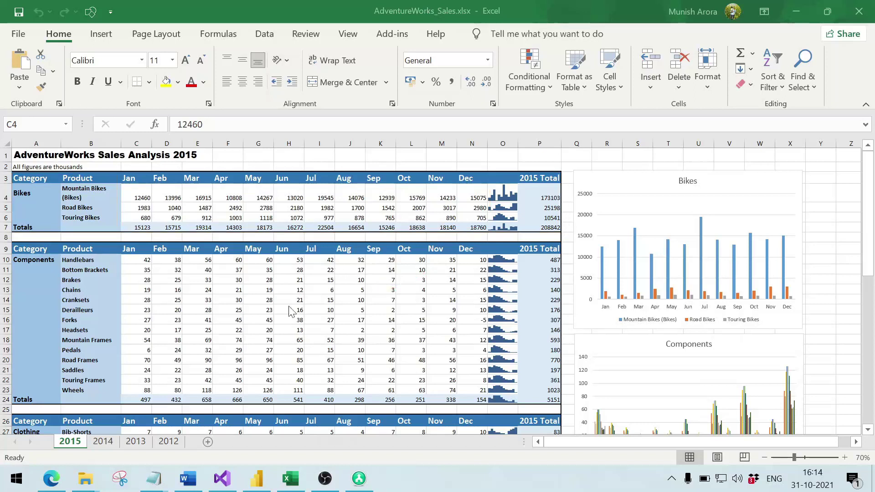
# Switch to Power BI Desktop and connect to the Excel workbook AdventureWorks_Sales.xlsx in the PowerBI\Demo\Pivot folder
pyautogui.click(257, 478)
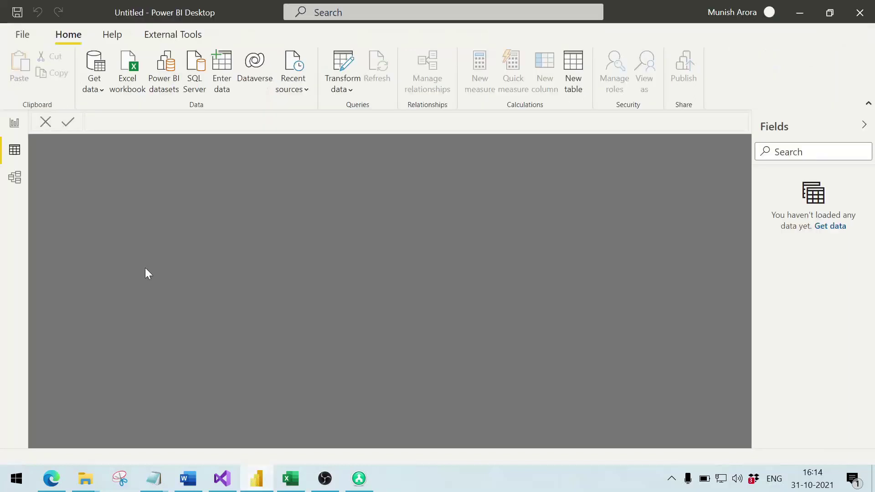
pyautogui.click(94, 82)
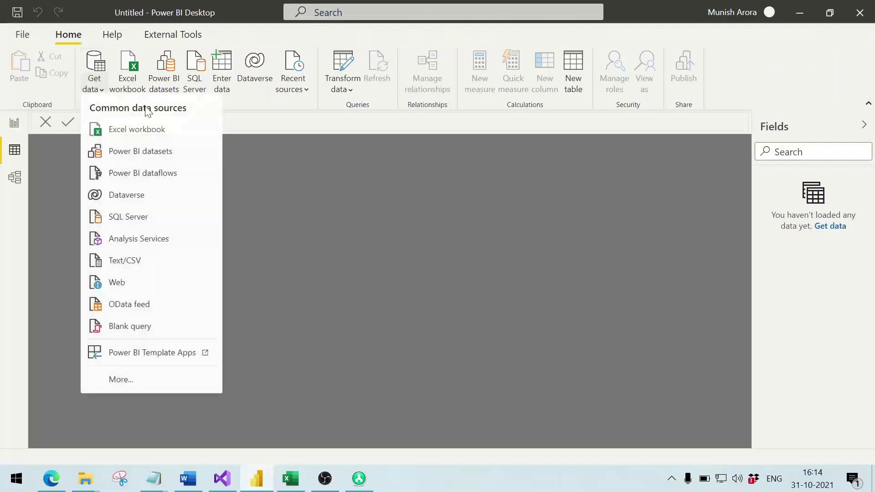
pyautogui.click(162, 132)
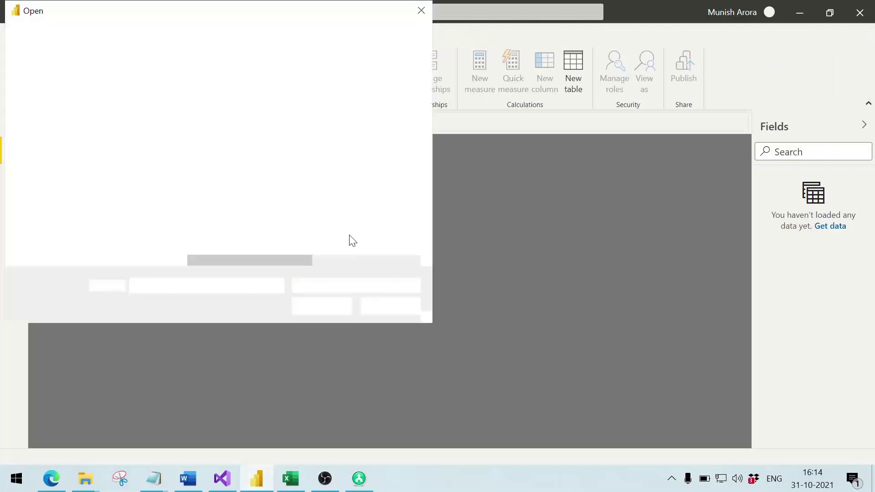
pyautogui.hotkey('ctrl', 'v')
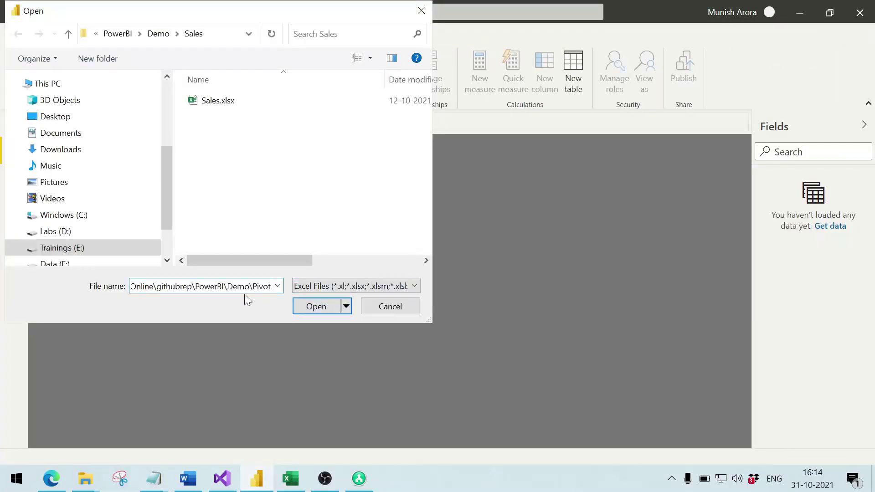
pyautogui.click(326, 308)
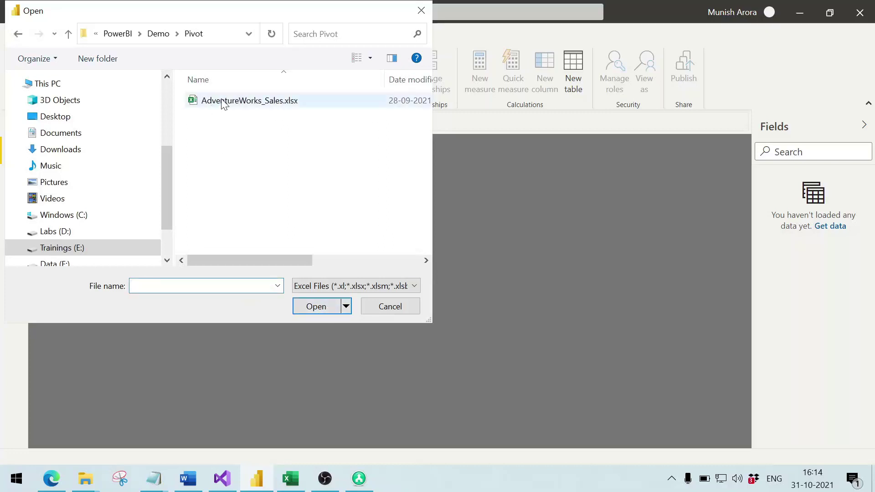
pyautogui.doubleClick(222, 102)
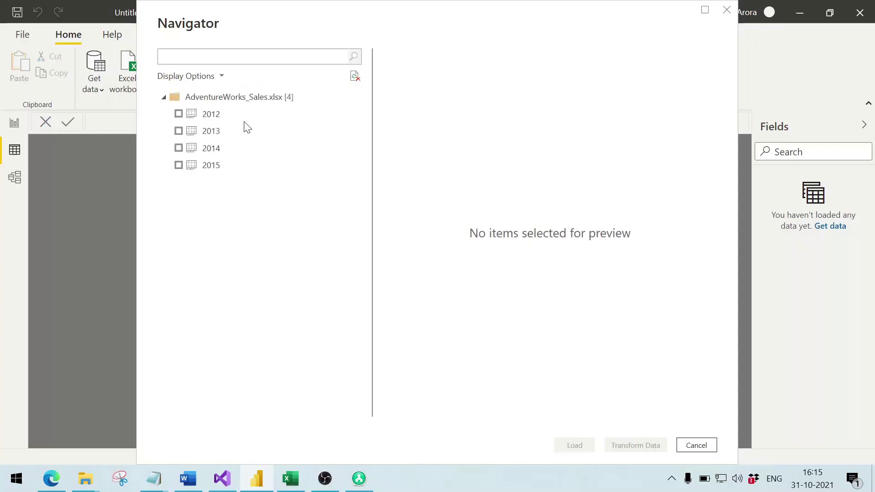
# Select the 2012 sheet of the workbook and open it for transformation in Power Query Editor
pyautogui.click(201, 118)
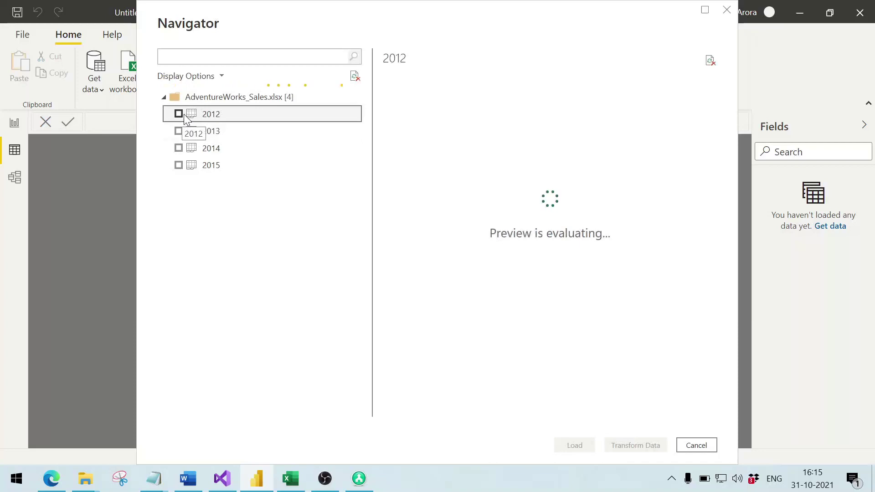
pyautogui.click(179, 114)
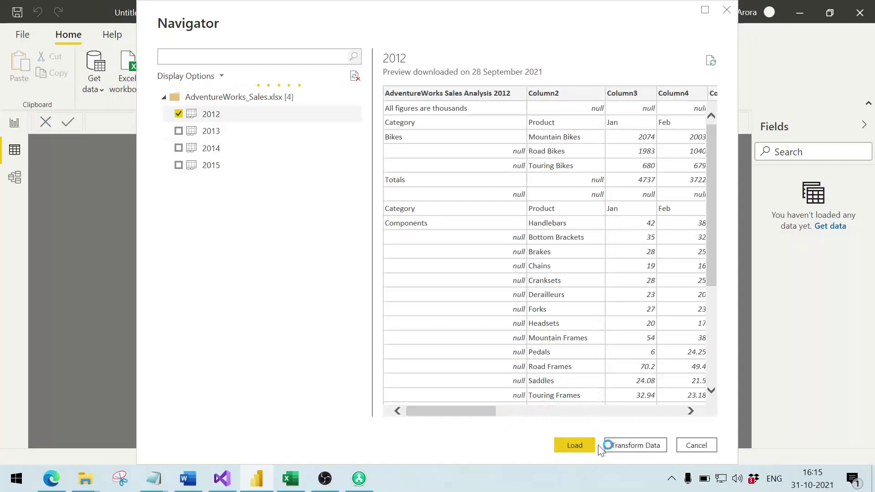
pyautogui.click(636, 447)
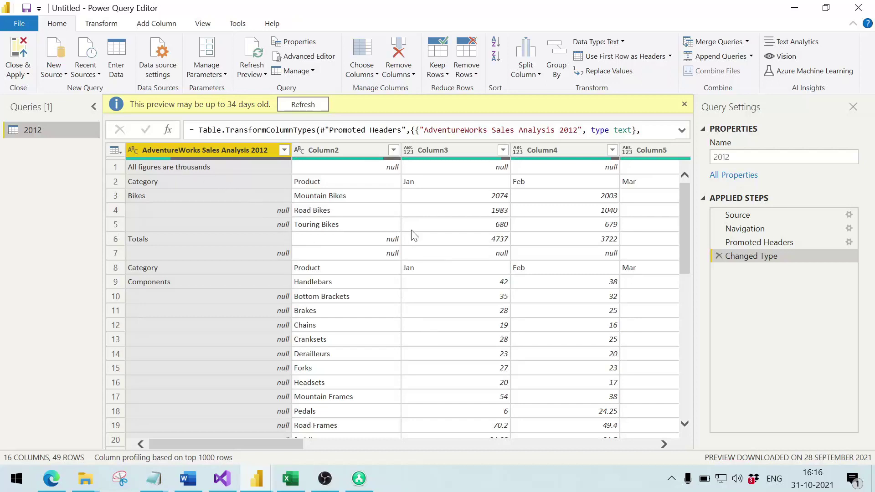
# Review the 2012 query's applied steps and delete the Changed Type and Promoted Headers steps
pyautogui.click(743, 215)
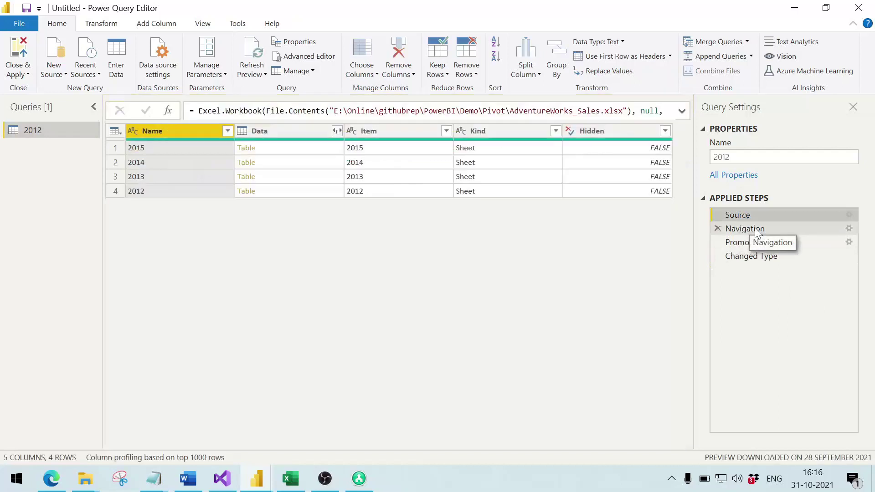
pyautogui.click(755, 229)
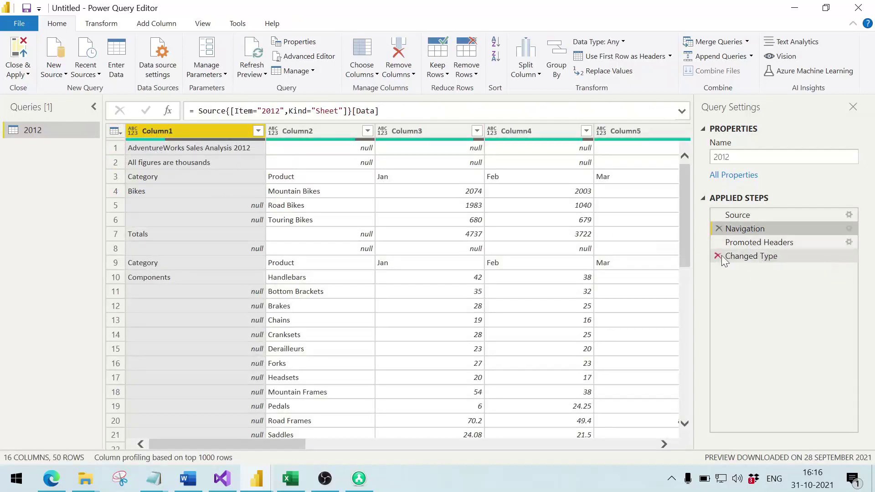
pyautogui.click(747, 244)
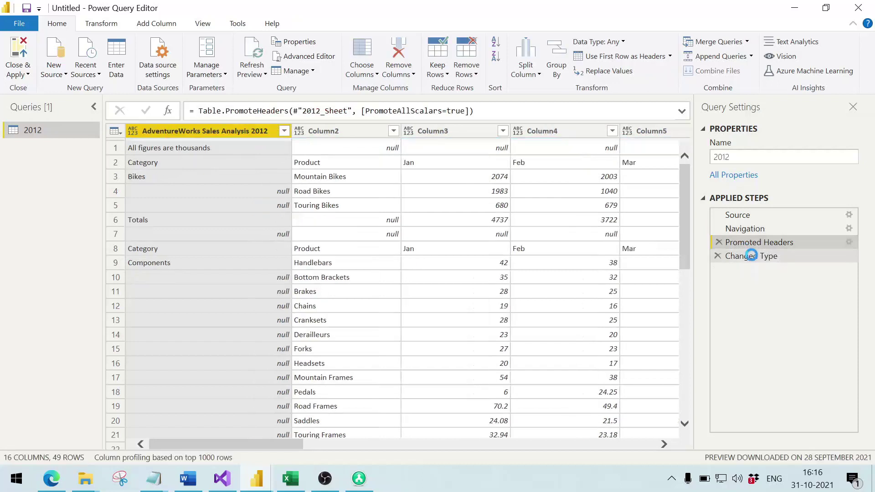
pyautogui.click(752, 257)
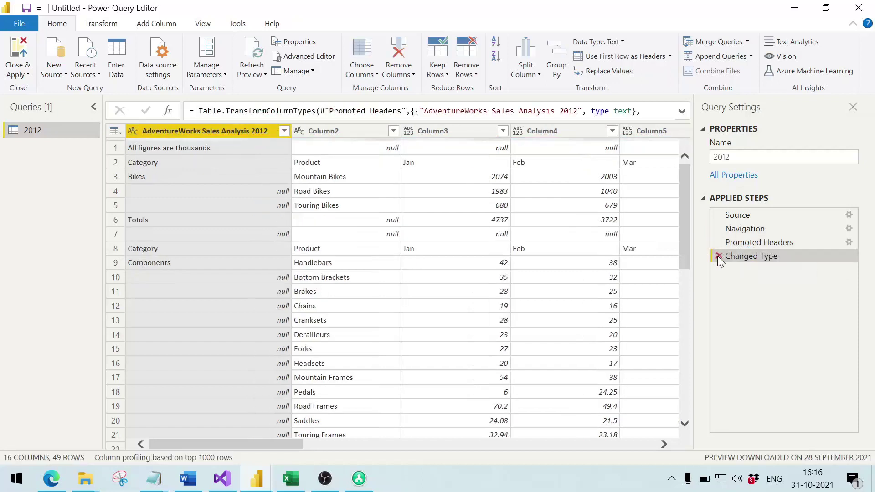
pyautogui.click(717, 256)
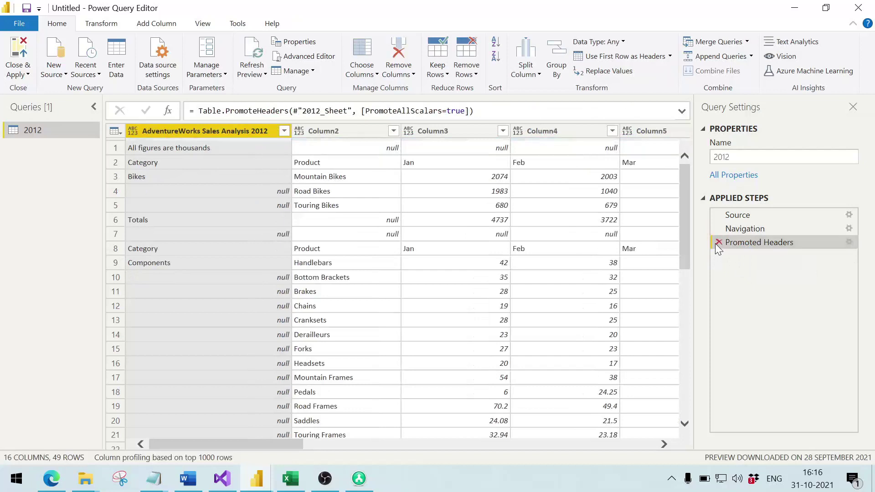
pyautogui.click(717, 243)
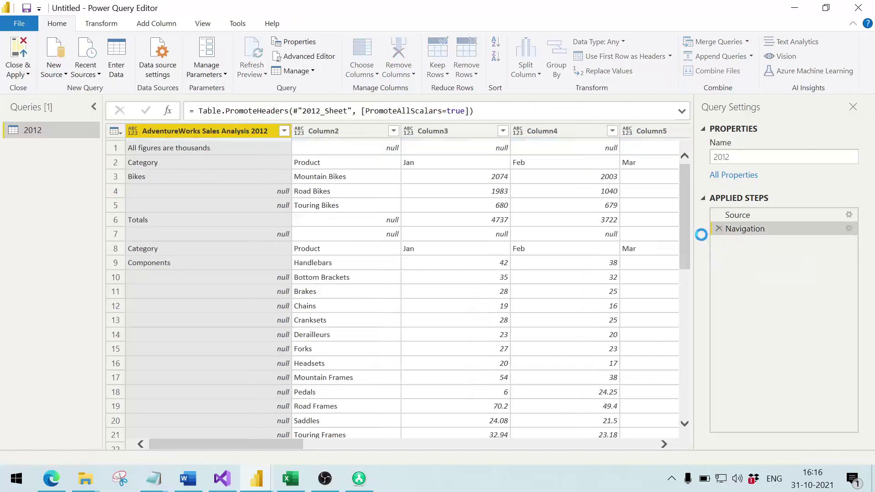
# Remove the top 2 rows of the 2012 query and use the first remaining row as headers
pyautogui.click(94, 108)
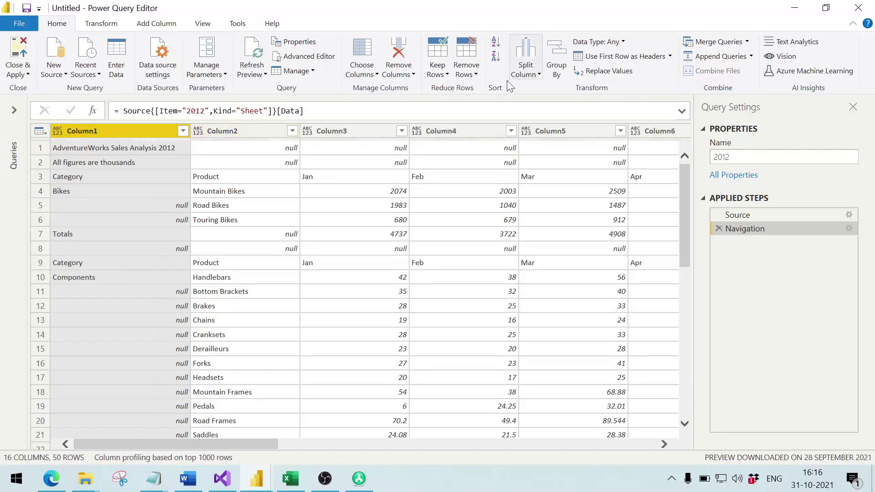
pyautogui.click(464, 75)
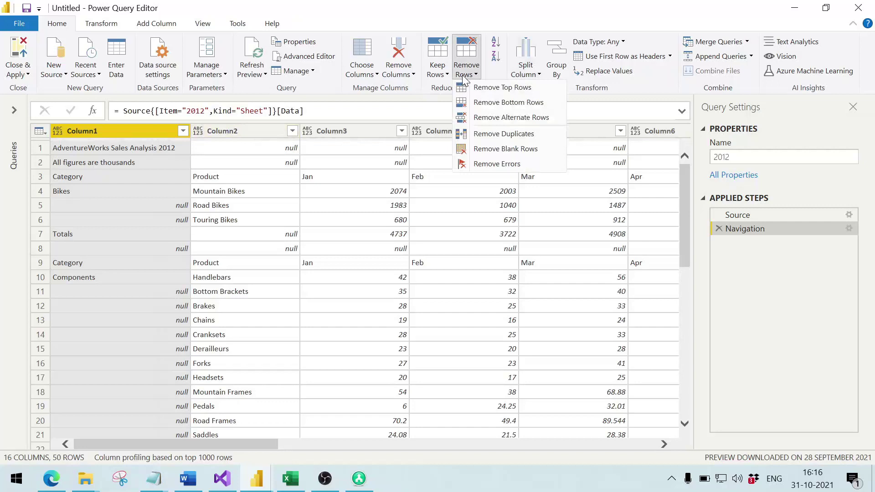
pyautogui.click(483, 87)
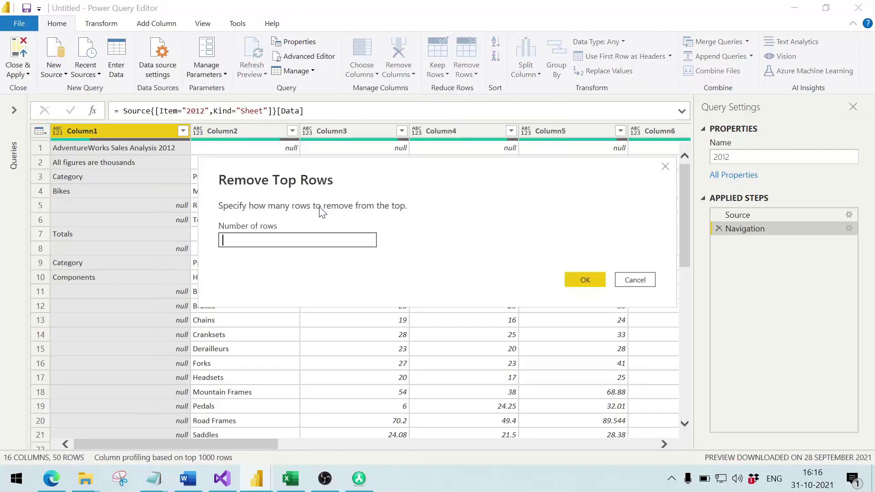
pyautogui.write('2')
pyautogui.click(599, 279)
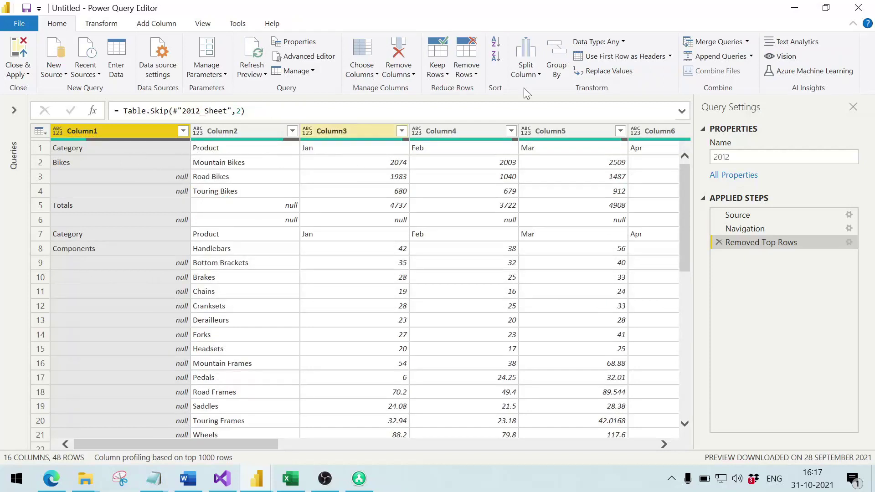
pyautogui.click(622, 56)
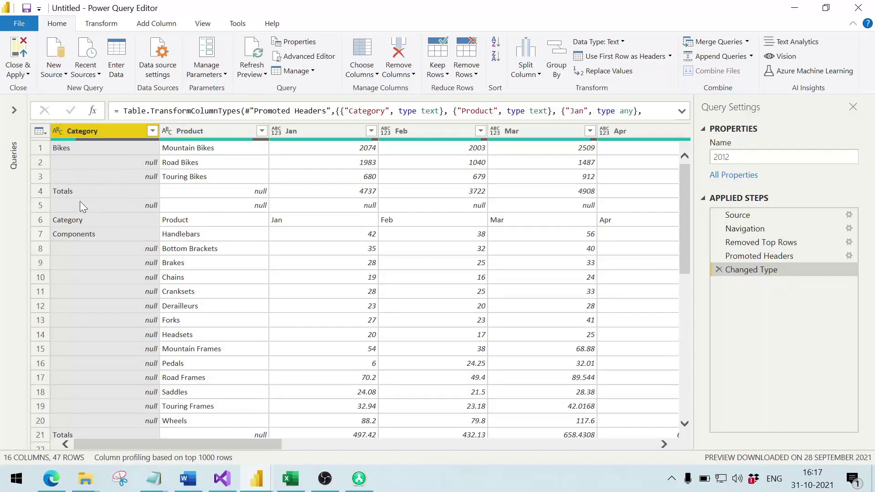
# Try filtering (null), Totals and Category out of the Category column, and delete the resulting Filtered Rows step
pyautogui.click(63, 192)
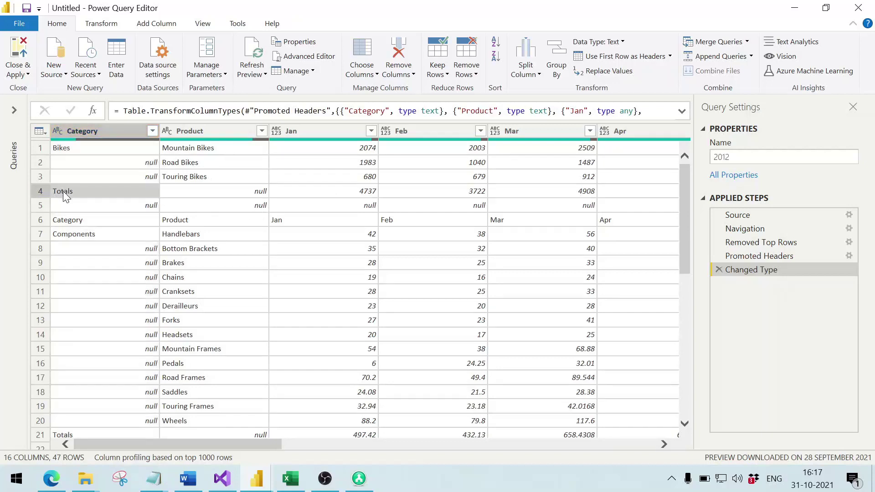
pyautogui.click(108, 206)
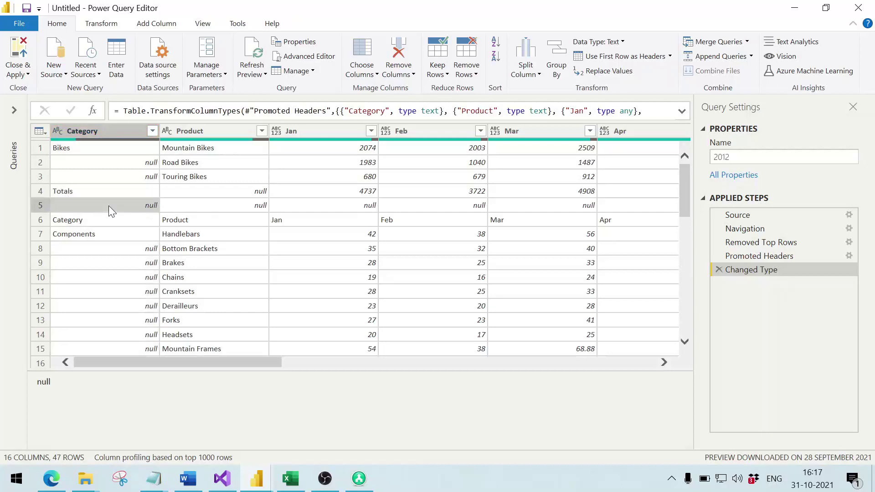
pyautogui.click(154, 131)
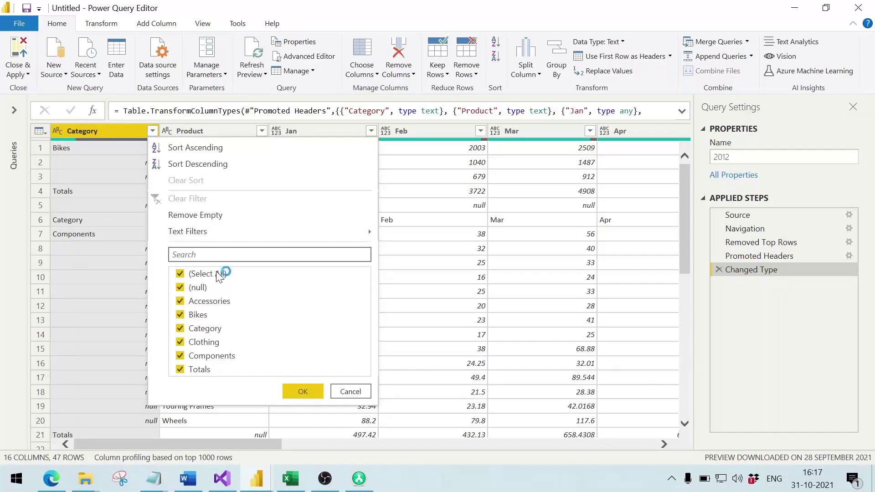
pyautogui.click(181, 287)
pyautogui.click(181, 370)
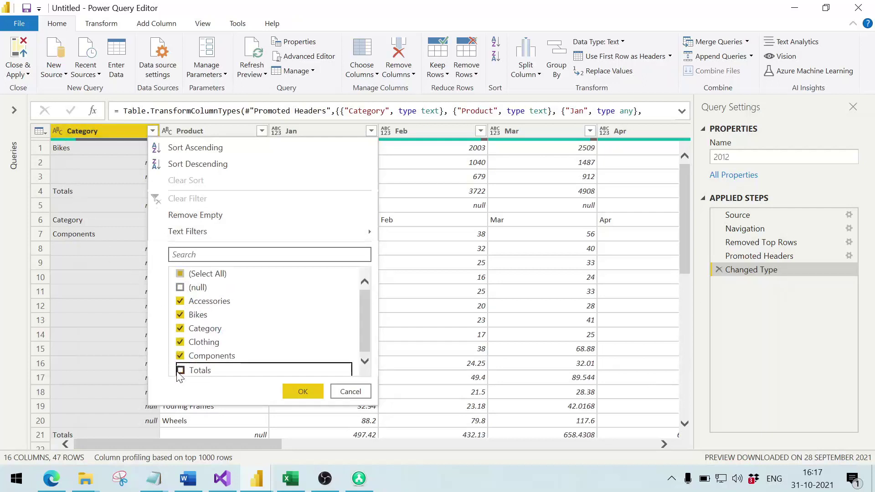
pyautogui.click(180, 329)
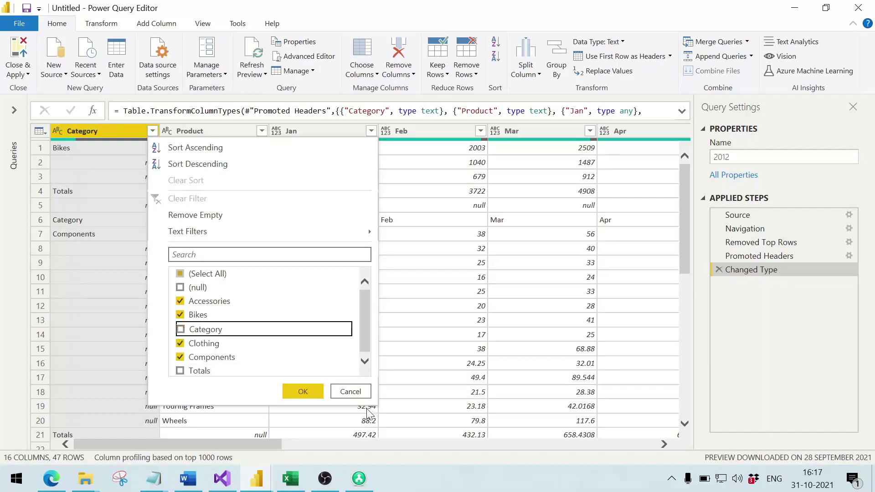
pyautogui.click(307, 393)
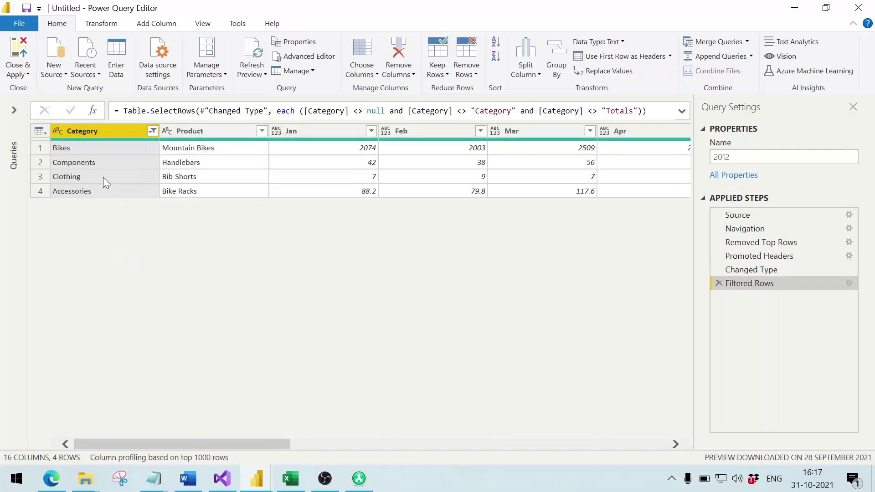
pyautogui.click(718, 284)
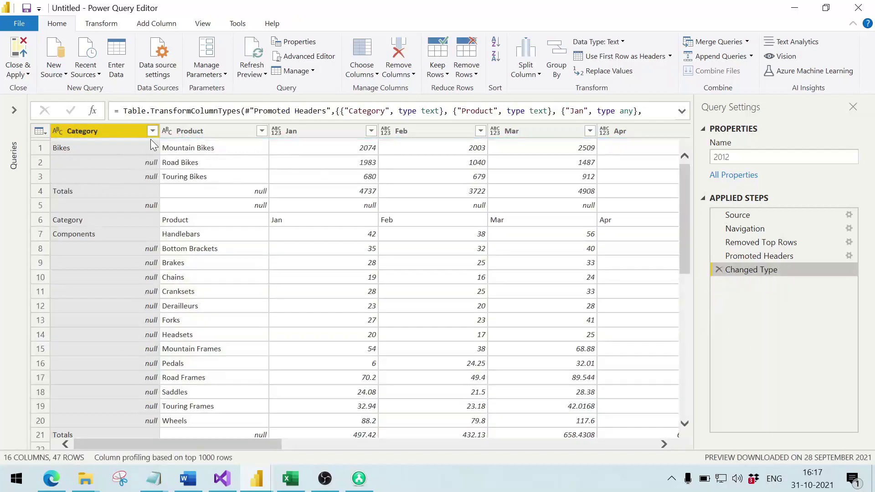
# Filter the Category column again, excluding the (null), Totals and Category values
pyautogui.click(152, 131)
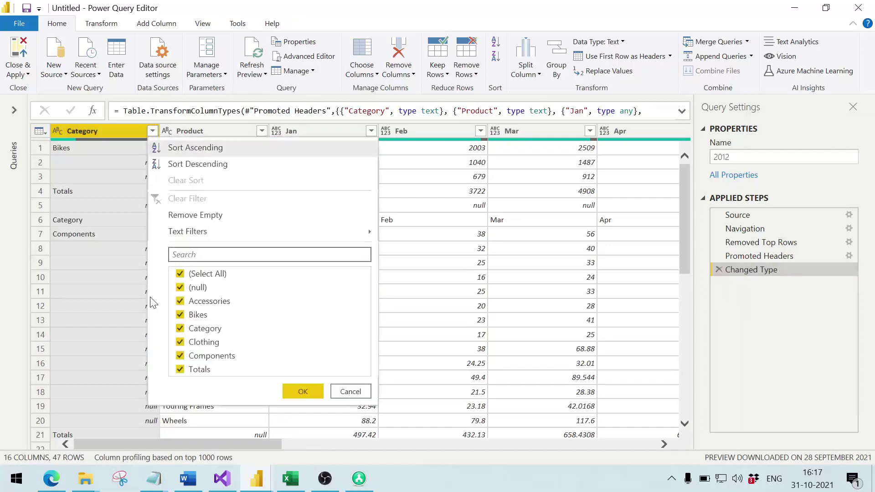
pyautogui.click(178, 288)
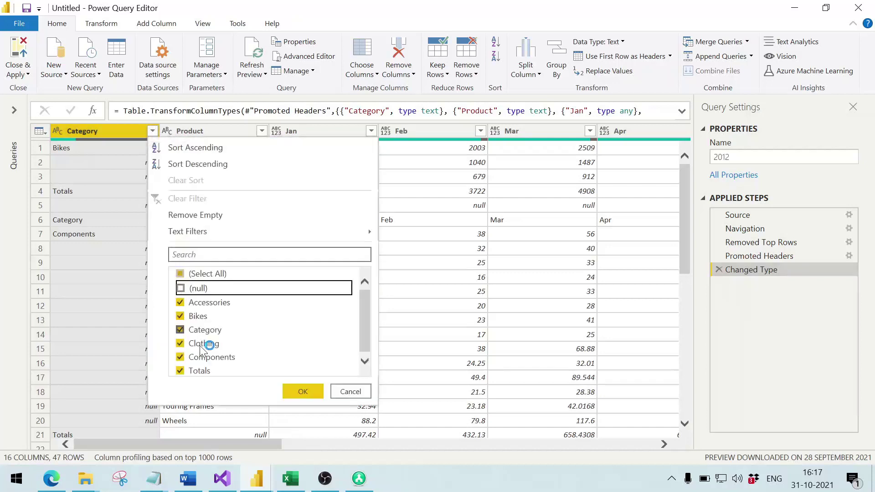
pyautogui.click(180, 371)
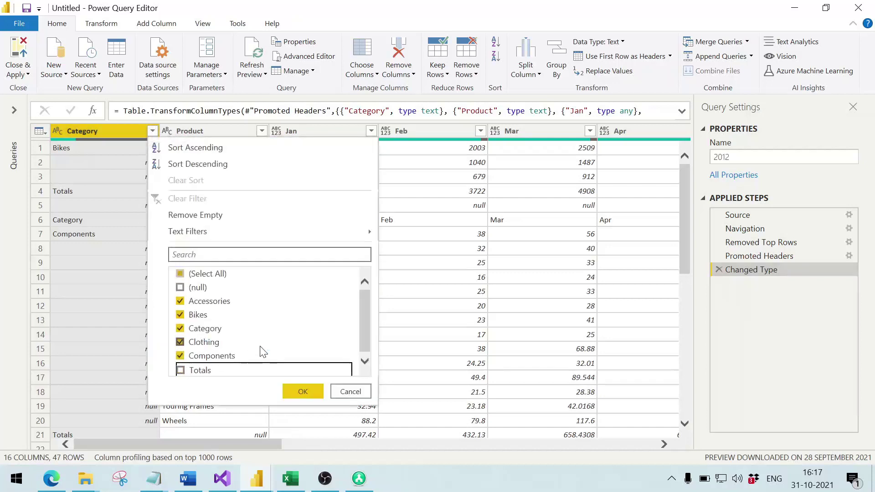
pyautogui.click(180, 329)
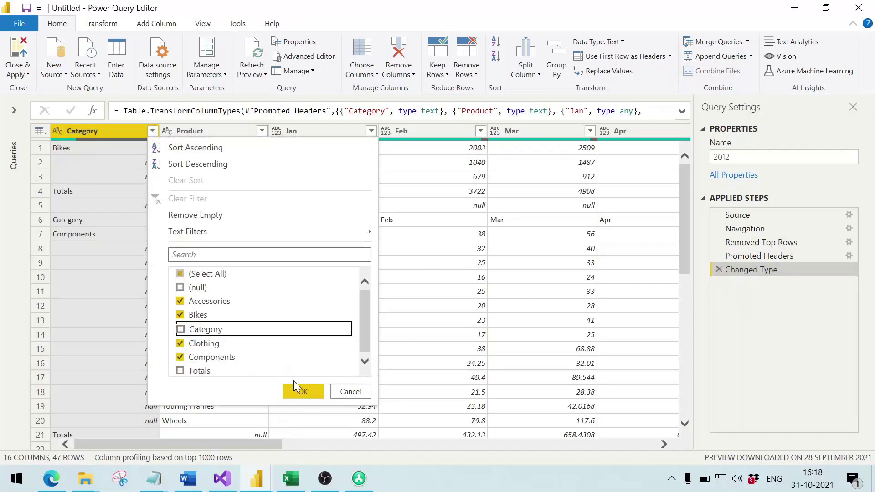
pyautogui.click(303, 391)
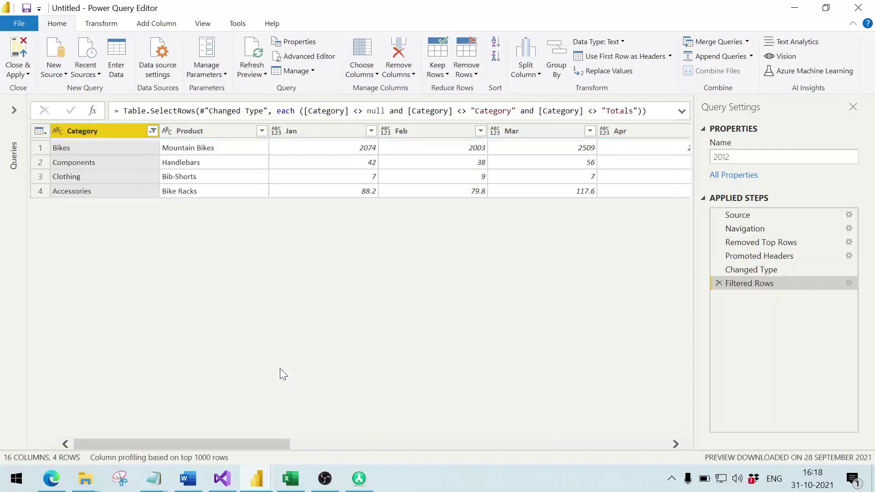
# Delete the Filtered Rows step from the 2012 query and remove the blank rows instead
pyautogui.click(718, 283)
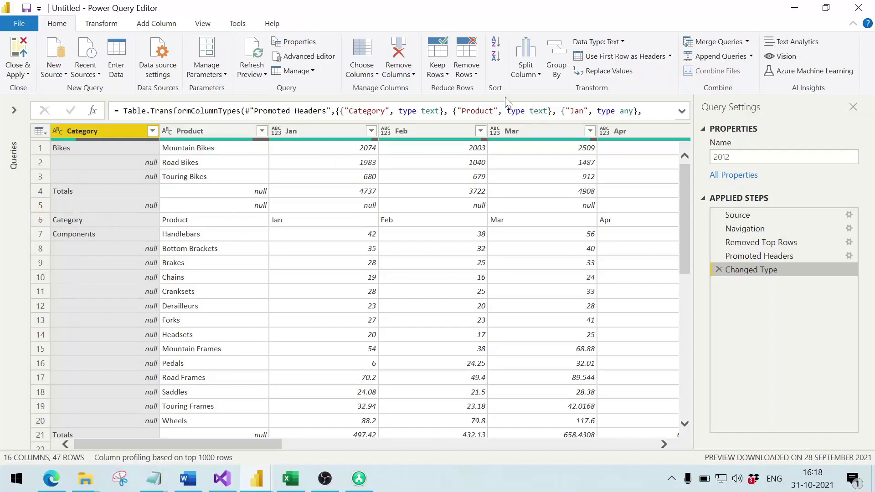
pyautogui.click(474, 73)
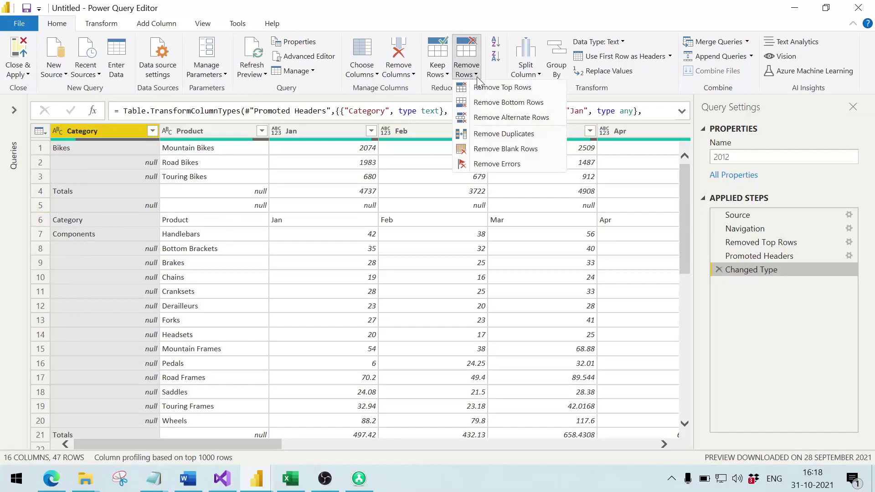
pyautogui.click(501, 150)
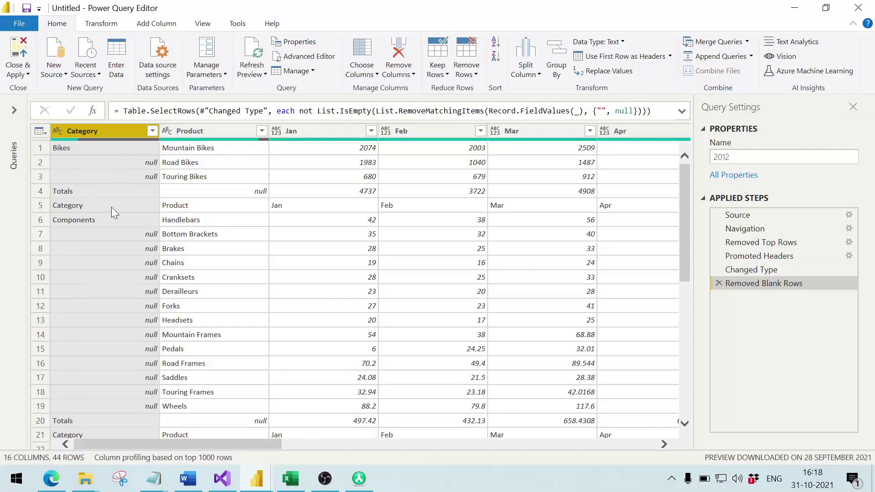
# Filter the Category column to exclude only the Category and Totals values
pyautogui.click(152, 131)
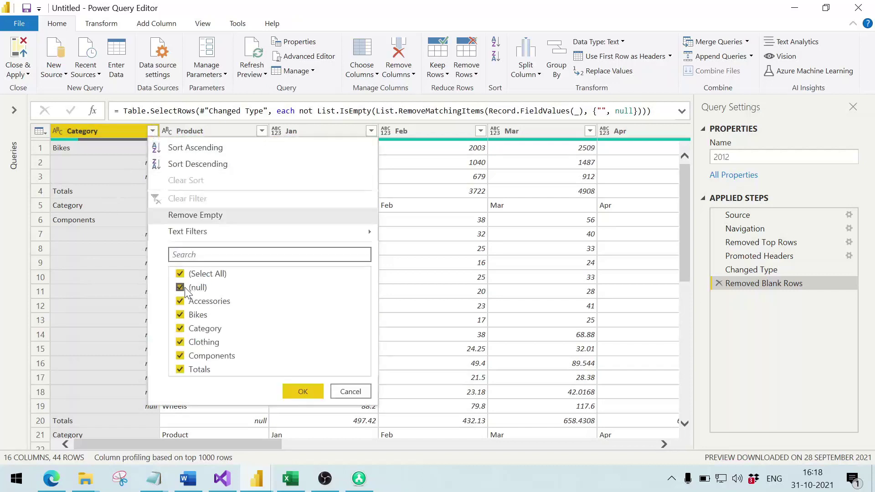
pyautogui.click(181, 329)
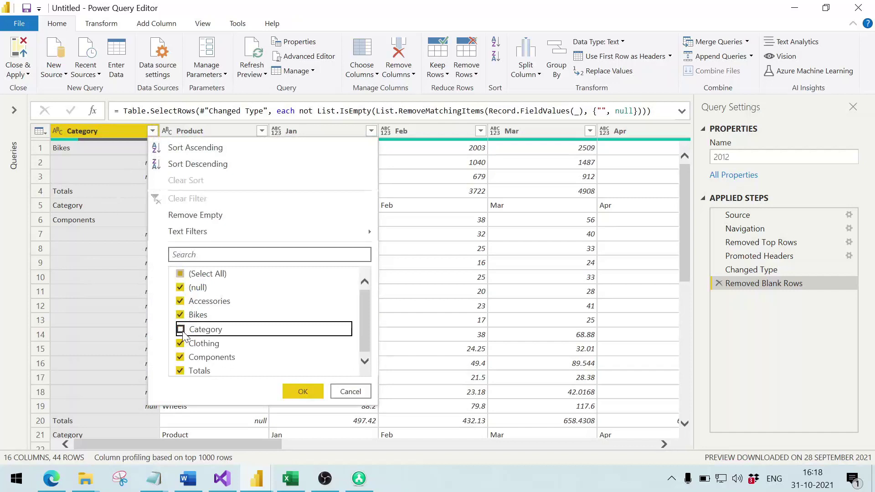
pyautogui.click(180, 370)
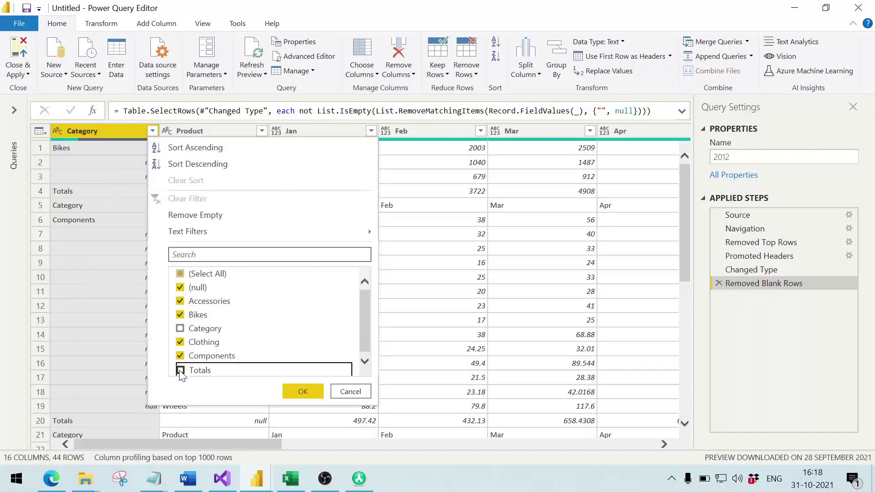
pyautogui.click(299, 390)
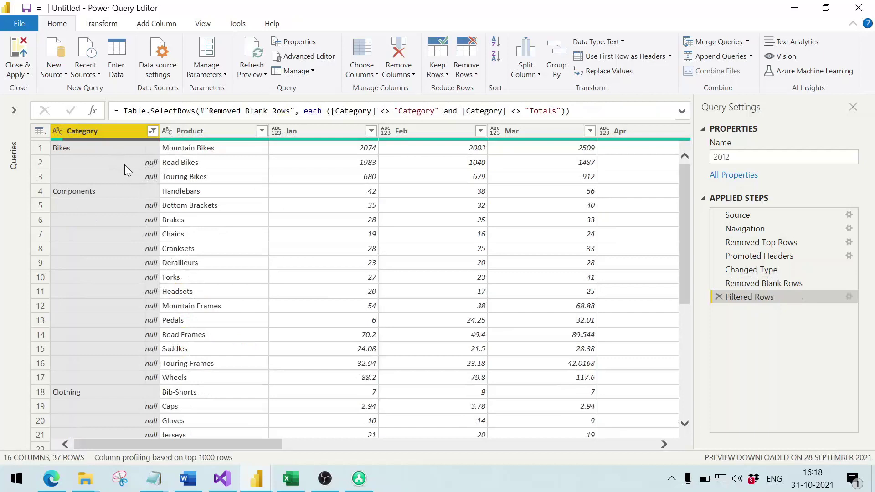
# Fill the Category column down so the null cells take the category name above them
pyautogui.rightClick(108, 129)
pyautogui.moveTo(197, 327)
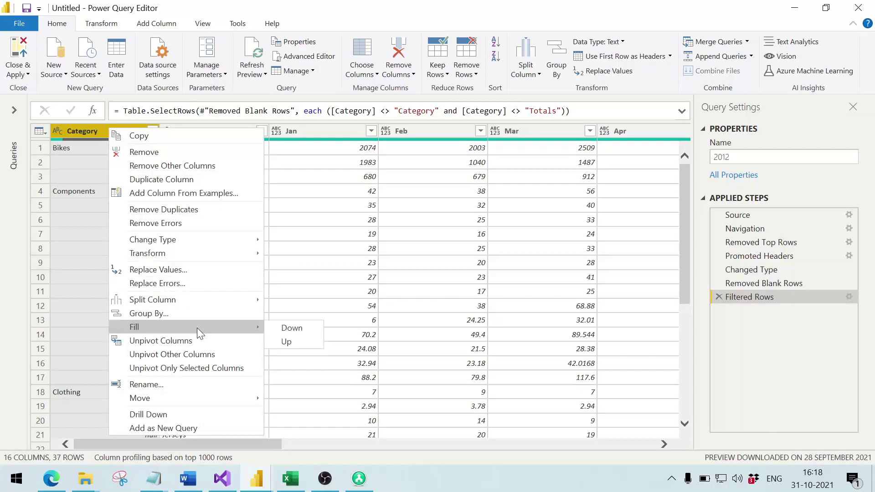
pyautogui.click(299, 332)
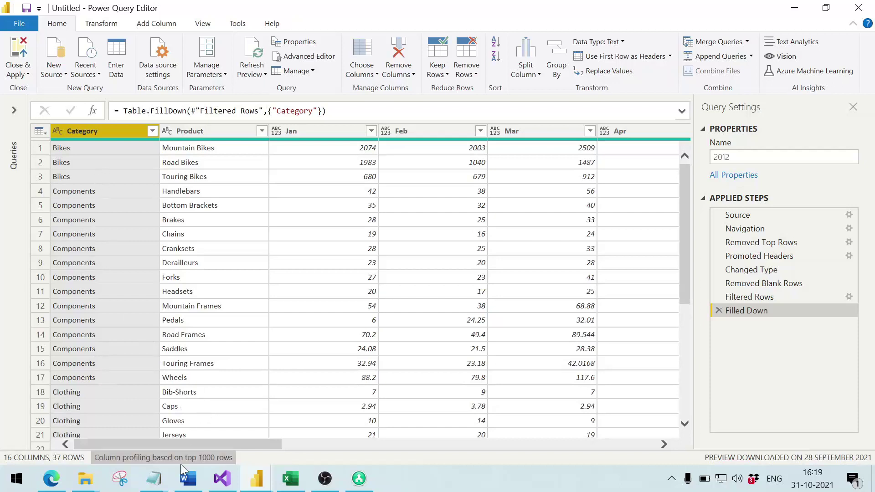
# Remove the Column15 and 2015 Total columns from the query
pyautogui.moveTo(166, 447); pyautogui.dragTo(550, 432)
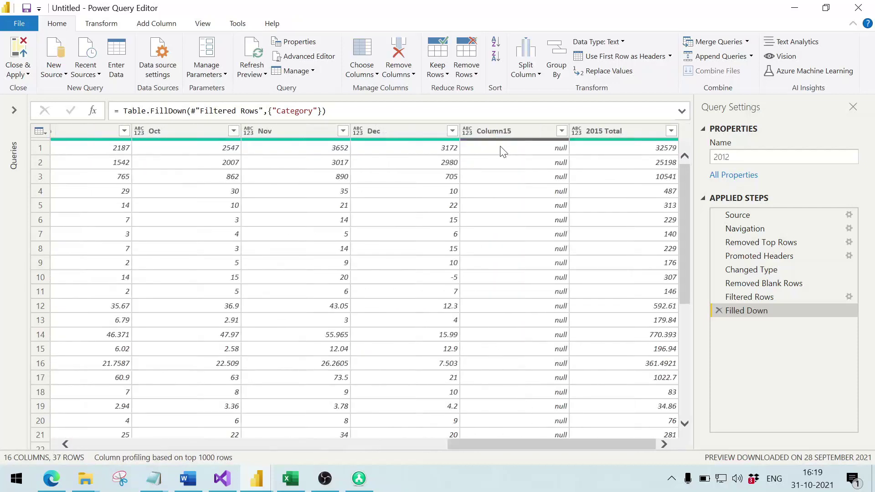
pyautogui.click(499, 132)
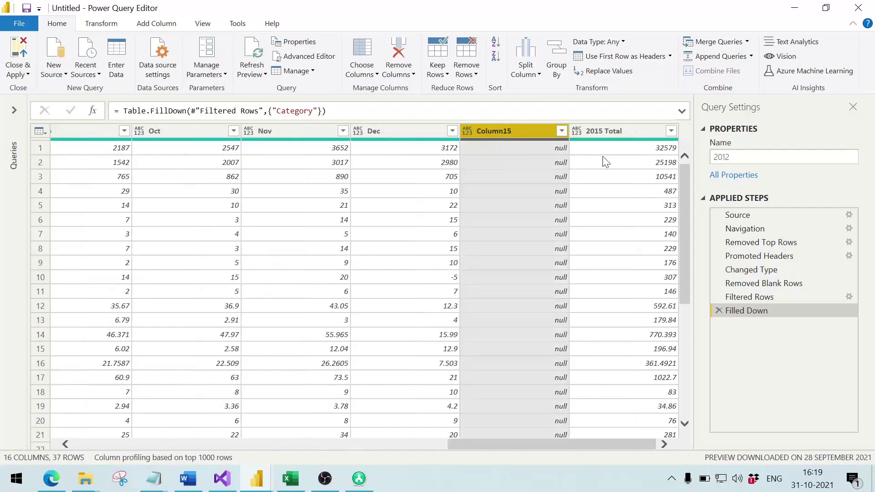
pyautogui.keyDown('shift'); pyautogui.click(602, 131); pyautogui.keyUp('shift')
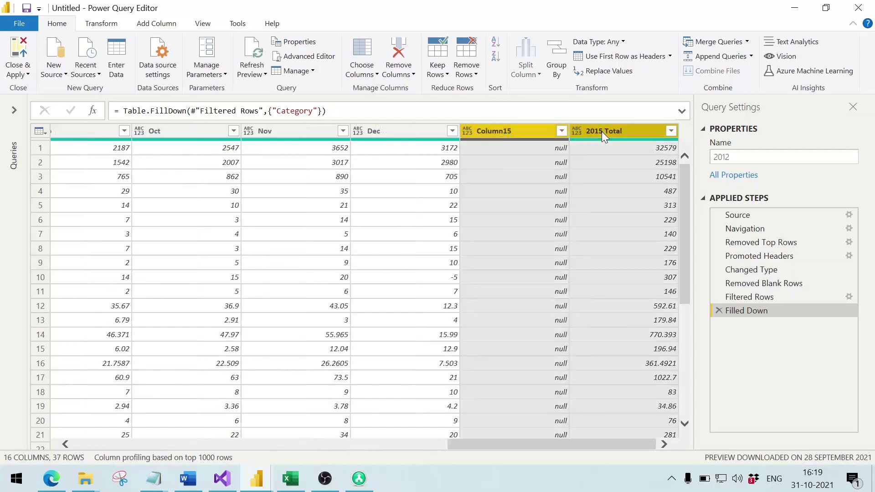
pyautogui.rightClick(602, 132)
pyautogui.click(651, 156)
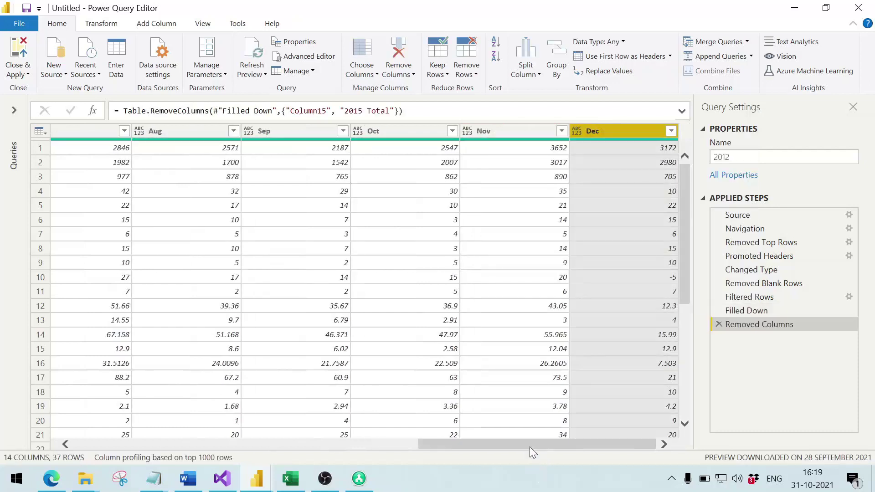
# Unpivot the month columns from Jan through Dec into attribute and value columns
pyautogui.moveTo(530, 447); pyautogui.dragTo(187, 451)
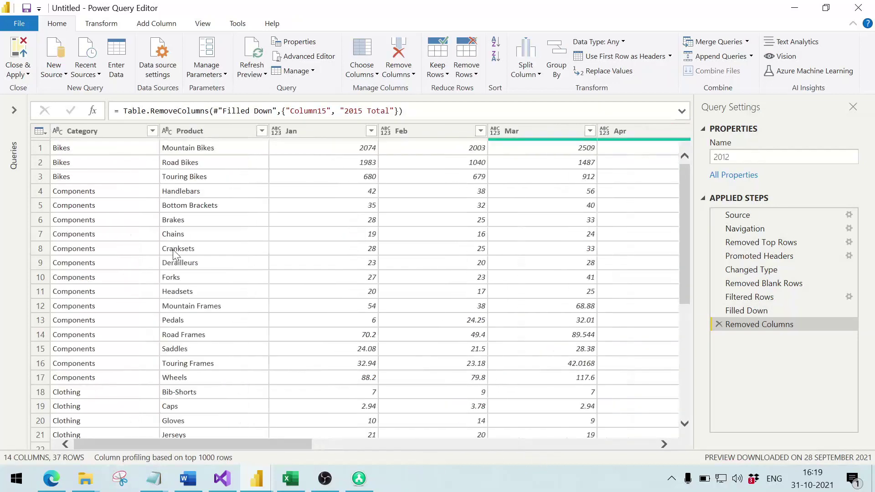
pyautogui.click(299, 129)
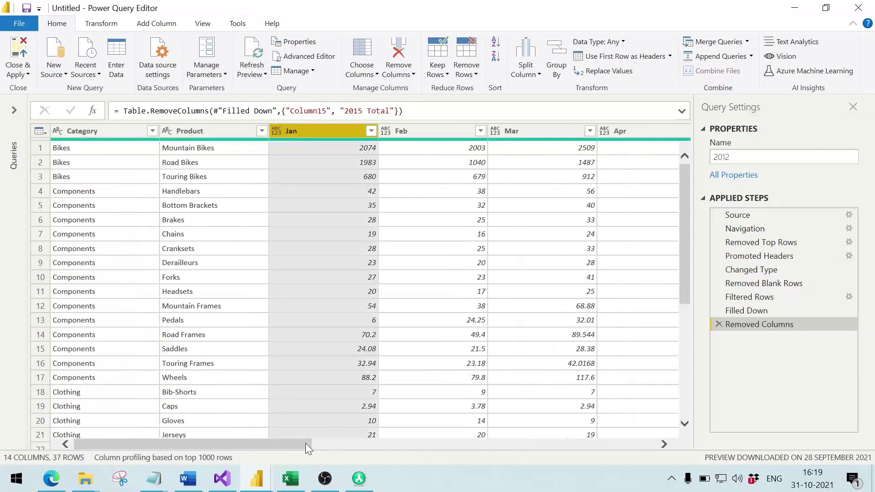
pyautogui.moveTo(304, 443); pyautogui.dragTo(663, 448)
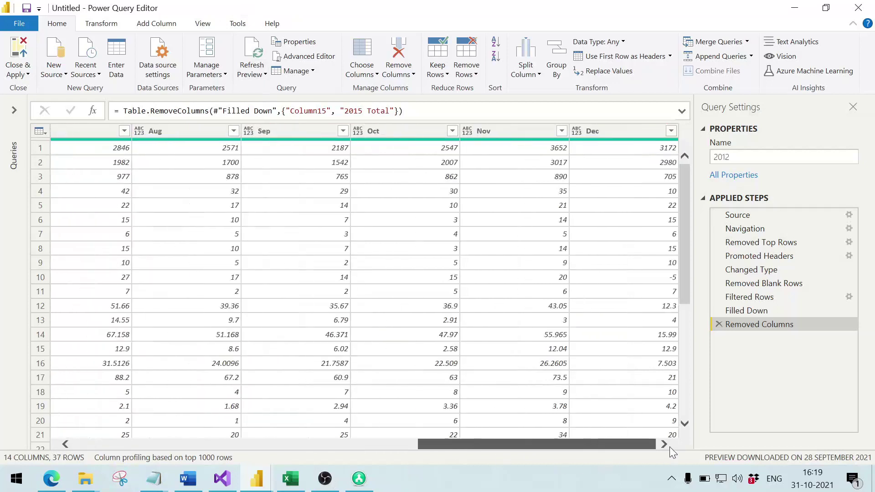
pyautogui.keyDown('shift'); pyautogui.click(609, 130); pyautogui.keyUp('shift')
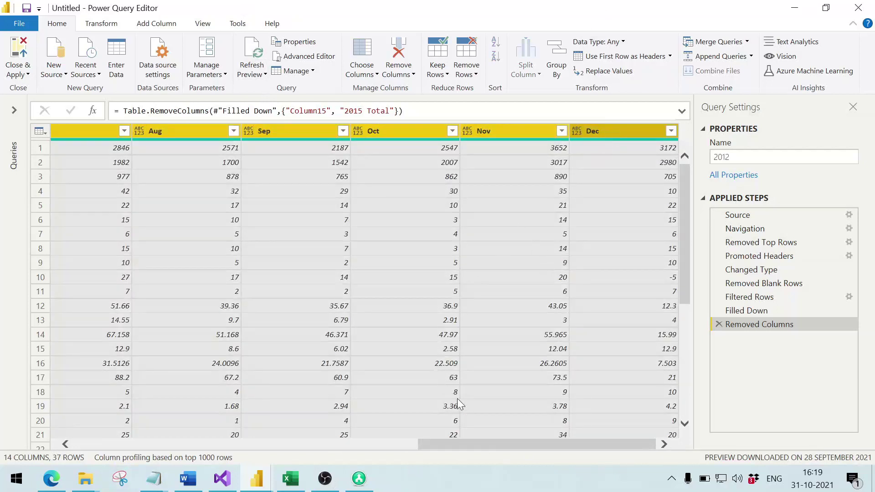
pyautogui.moveTo(462, 442); pyautogui.dragTo(117, 442)
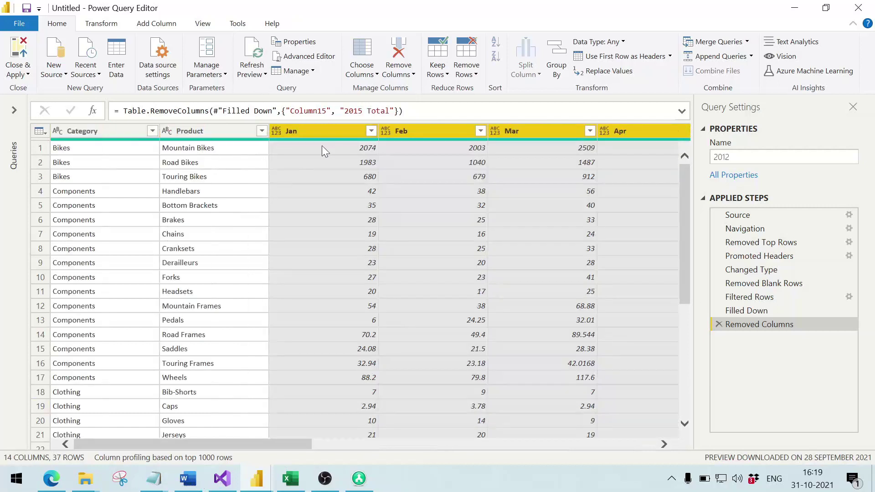
pyautogui.rightClick(325, 129)
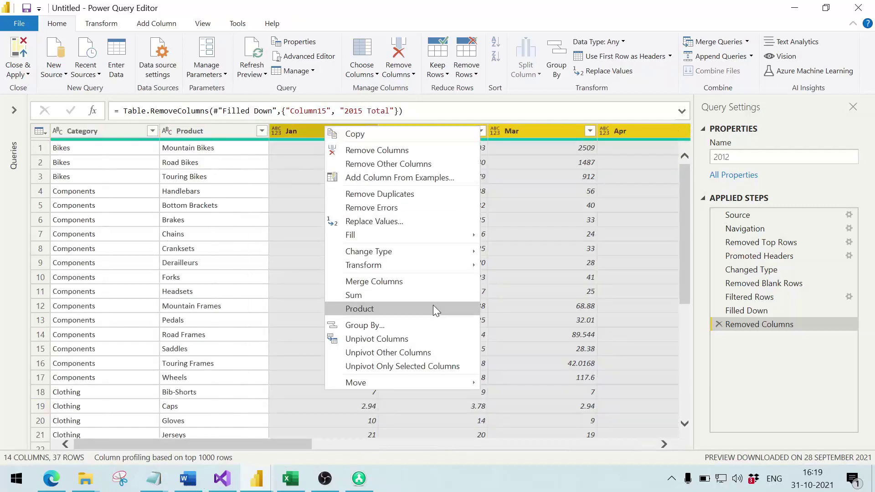
pyautogui.click(436, 341)
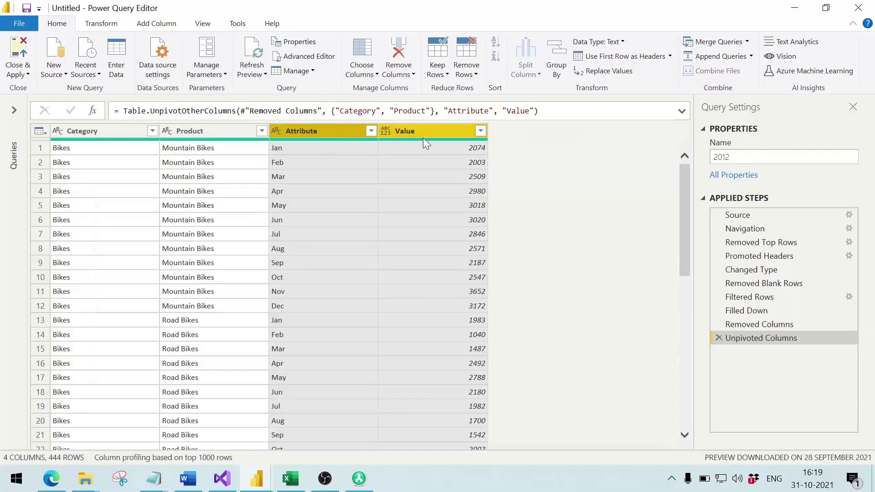
# Try renaming the Attribute column to Month and the Value column to Sales Amouny, and delete the resulting Renamed Columns step
pyautogui.doubleClick(322, 130)
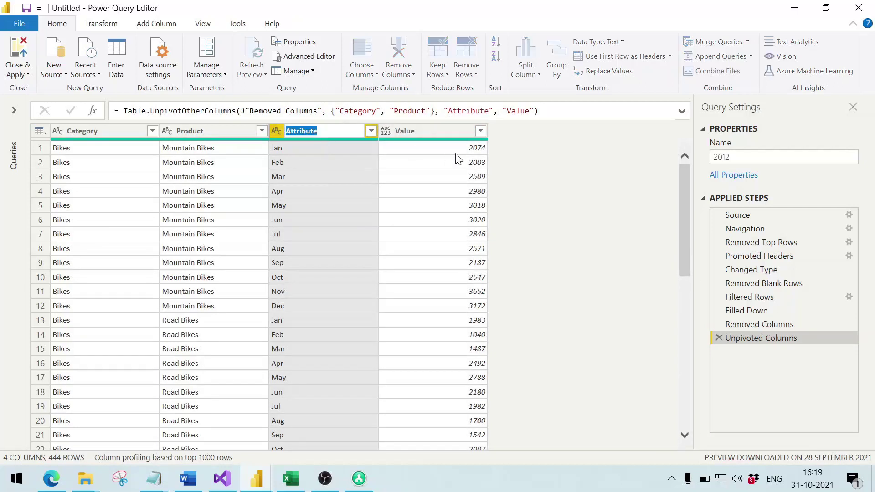
pyautogui.write('Month')
pyautogui.doubleClick(447, 131)
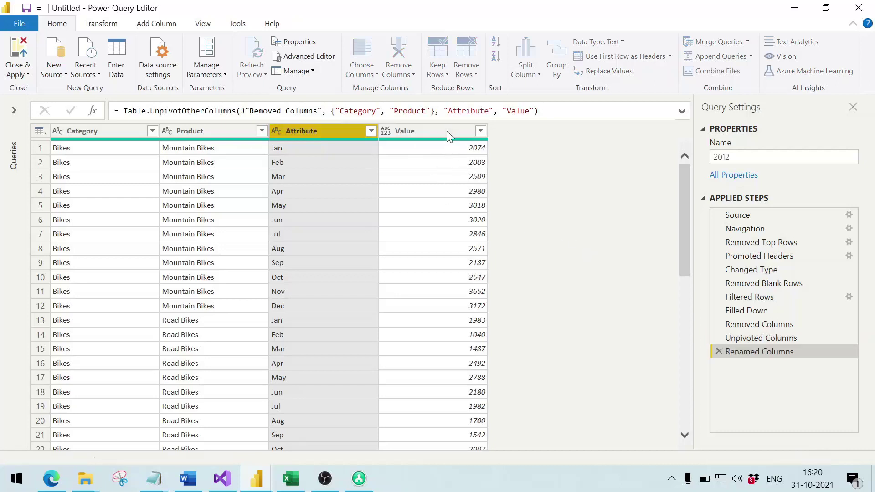
pyautogui.write('D')
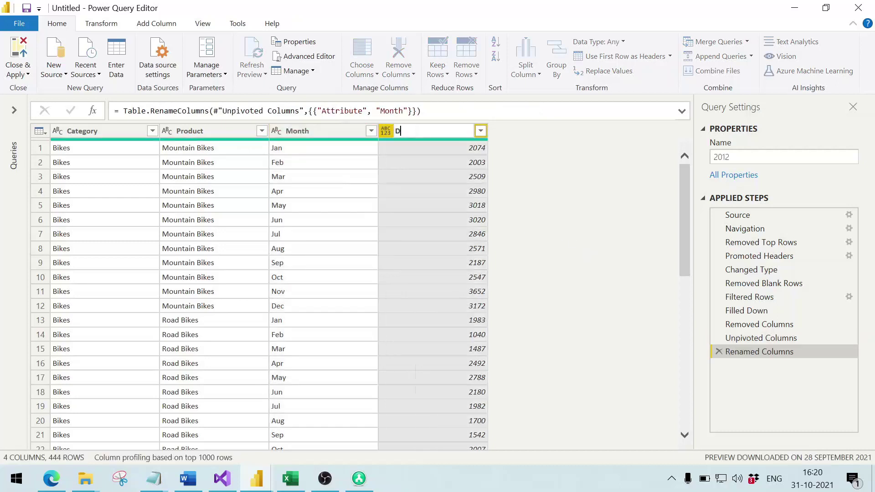
pyautogui.press('BackSpace')
pyautogui.press('BackSpace')
pyautogui.write('Sales Amouny')
pyautogui.press('Return')
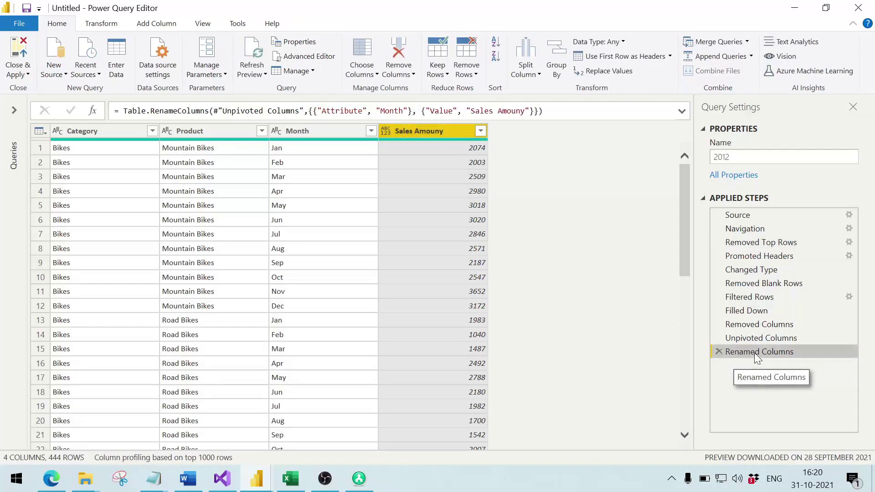
pyautogui.click(719, 352)
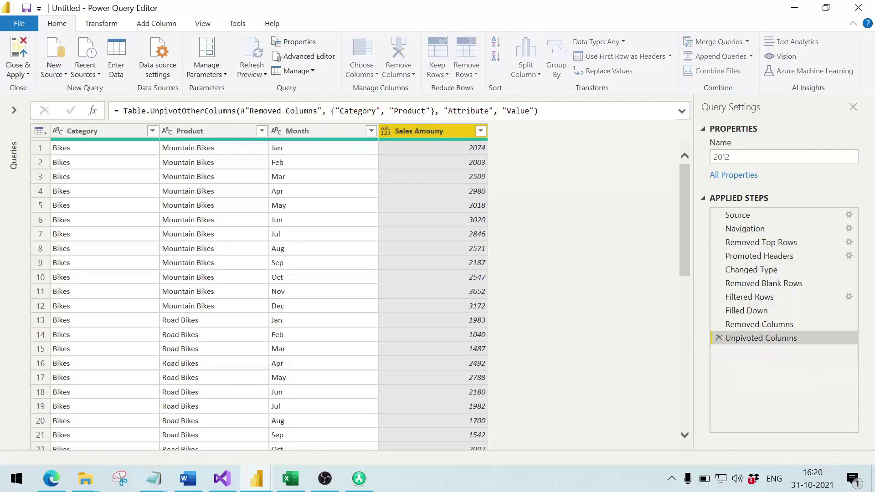
# Rename the Value column to Sales Amount and set its data type to Whole Number
pyautogui.doubleClick(432, 130)
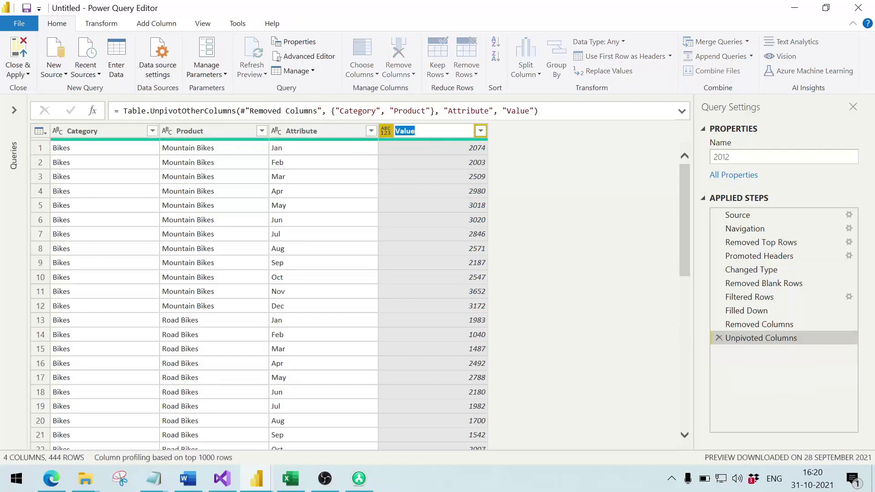
pyautogui.write('Sales Amount')
pyautogui.press('Return')
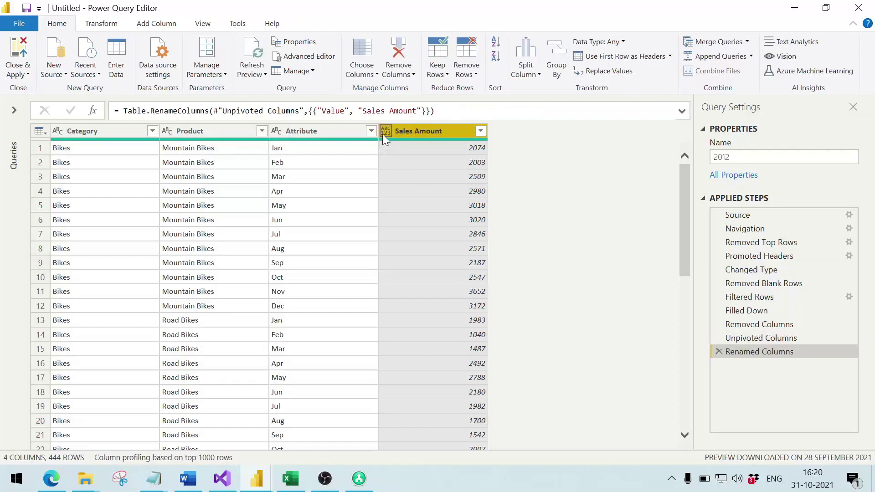
pyautogui.click(385, 131)
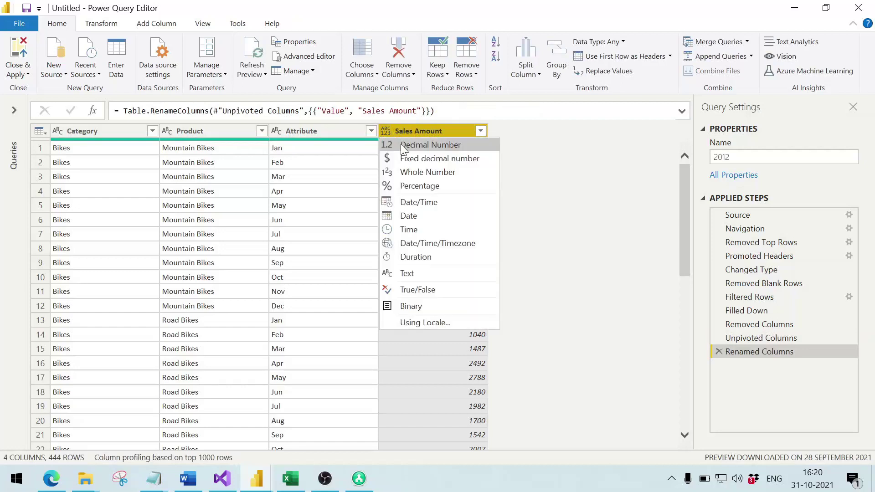
pyautogui.click(420, 171)
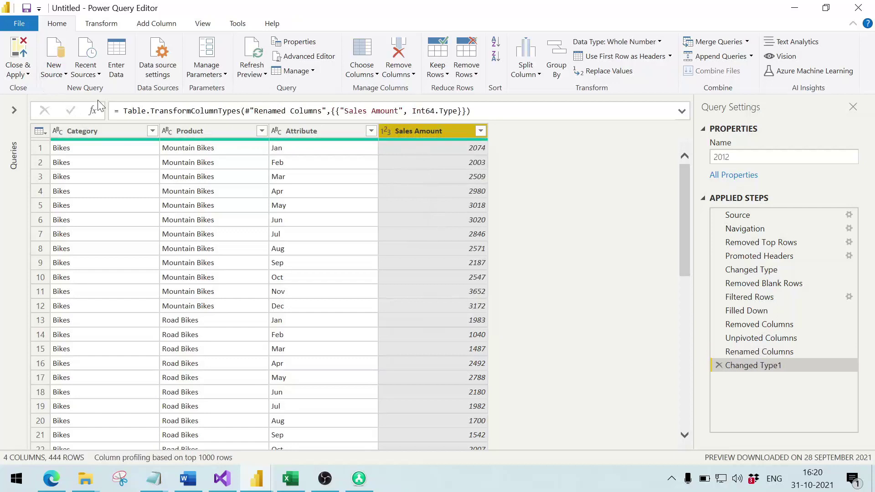
# Rename the Attribute column to Month
pyautogui.click(26, 75)
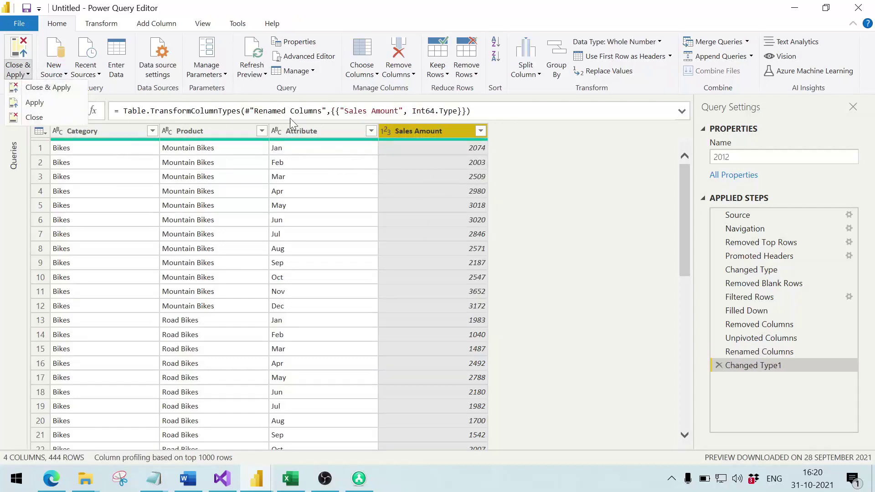
pyautogui.click(353, 135)
pyautogui.click(352, 135)
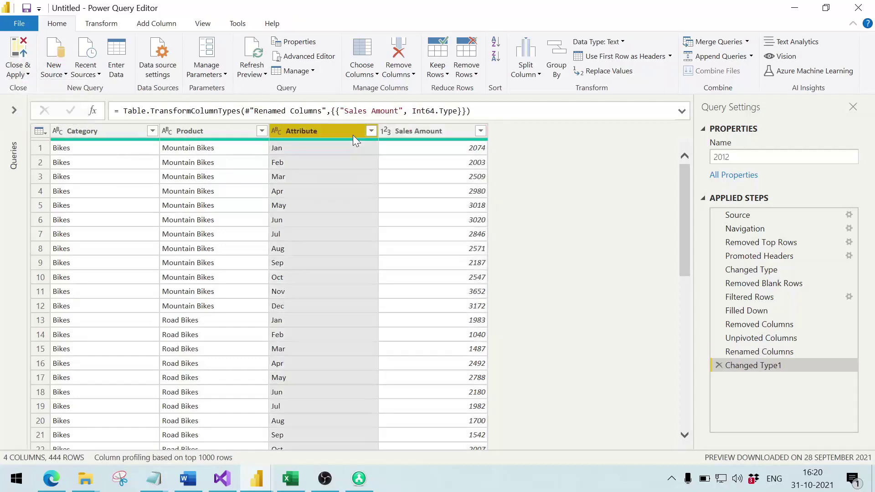
pyautogui.doubleClick(350, 133)
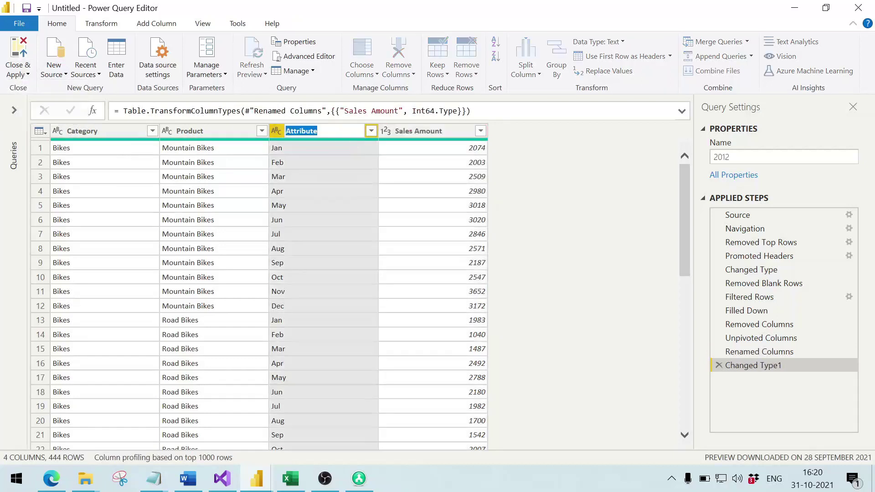
pyautogui.write('Month')
pyautogui.press('Return')
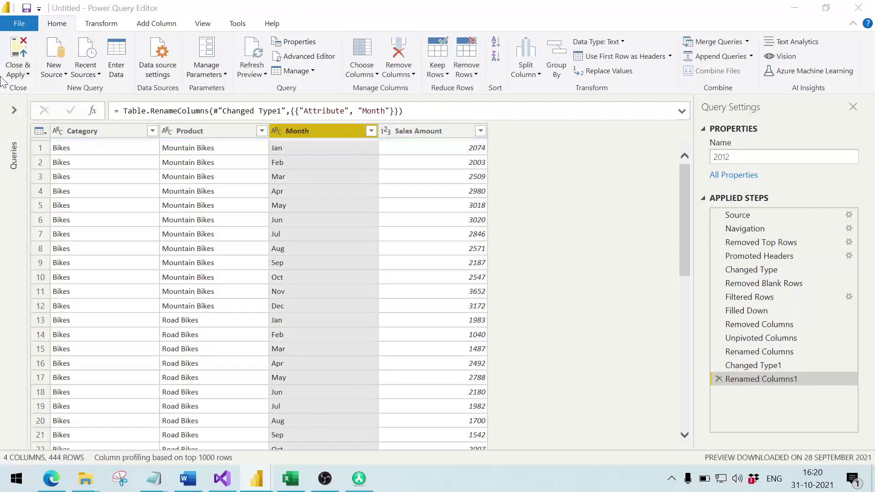
# Close the Power Query Editor with the changes applied and show the 2012 table in Data view
pyautogui.click(28, 72)
pyautogui.click(33, 85)
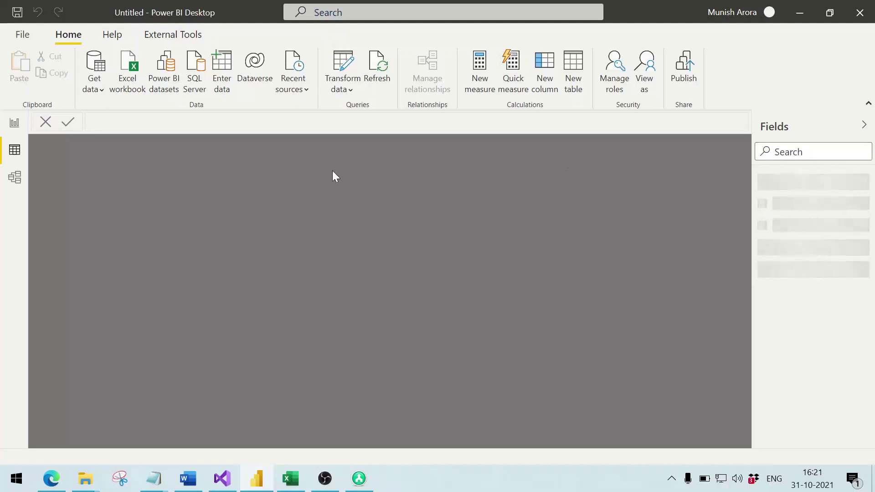
pyautogui.click(15, 152)
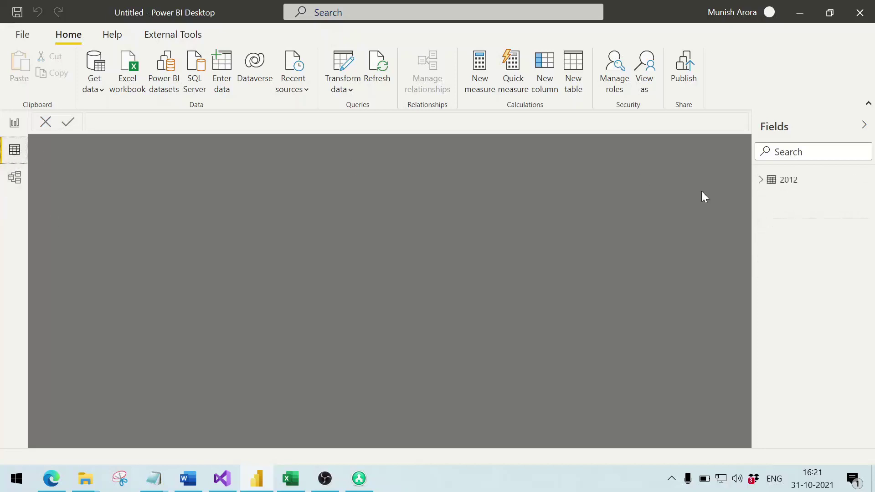
pyautogui.click(792, 180)
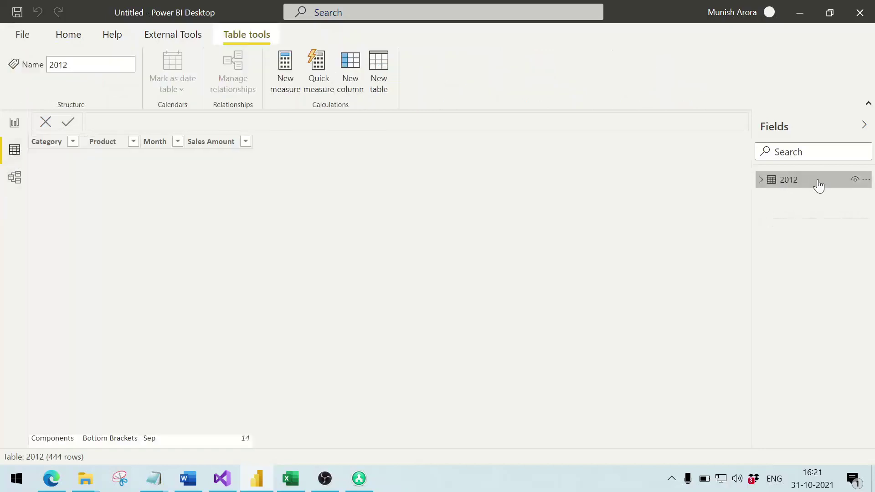
# Rename the 2012 table to Sales and look through its rows
pyautogui.doubleClick(818, 185)
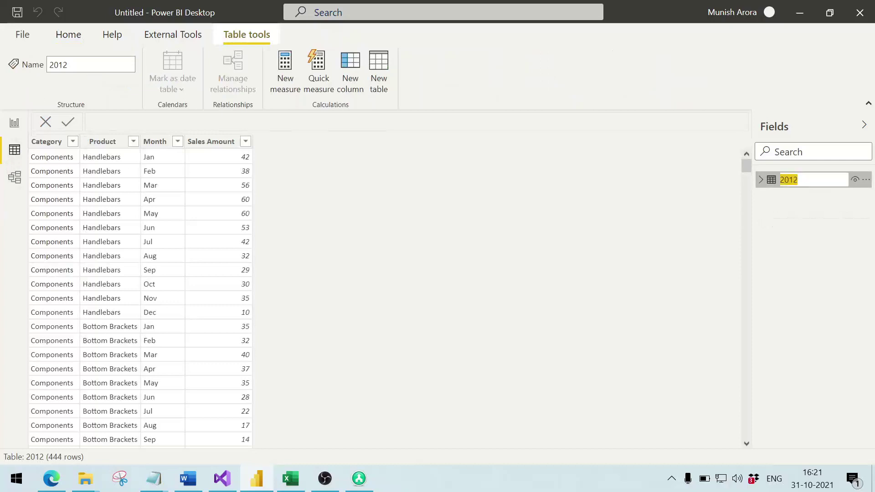
pyautogui.write('Sales')
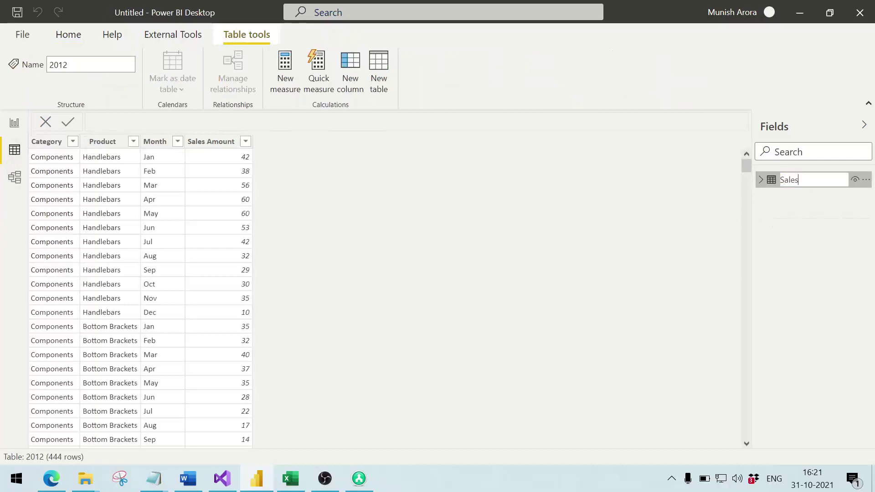
pyautogui.press('Return')
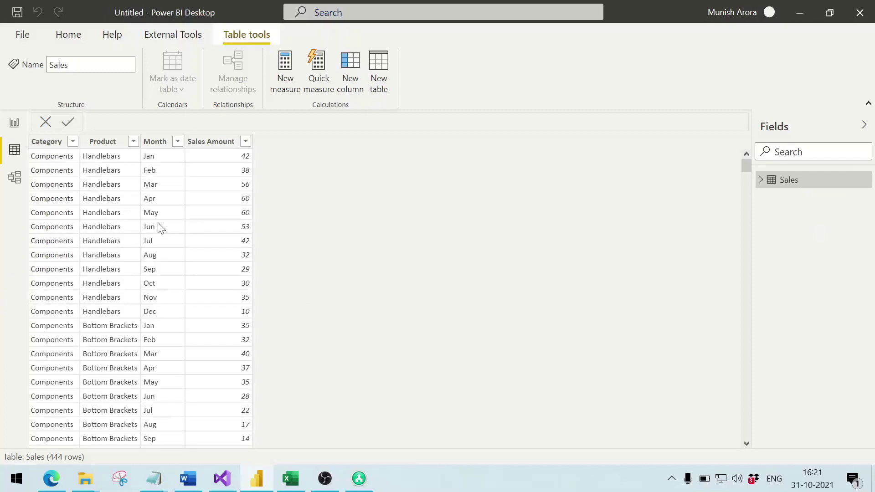
pyautogui.scroll(-3, 179, 273)
pyautogui.scroll(3, 178, 272)
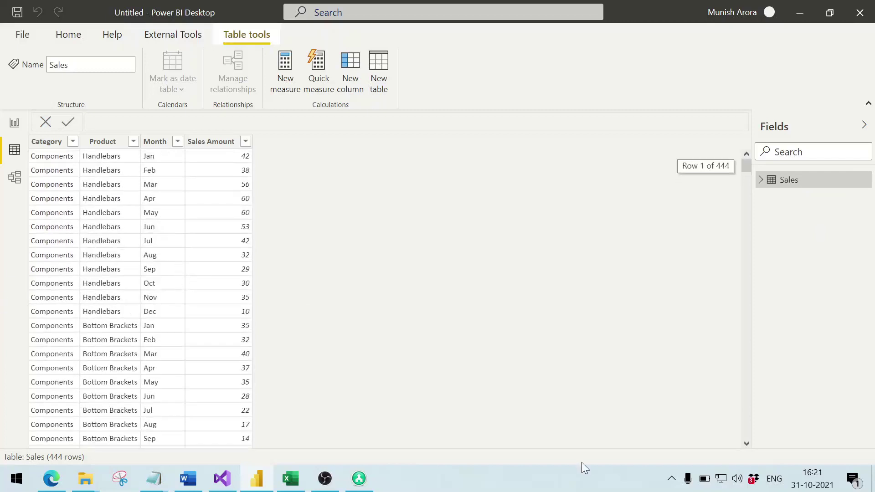